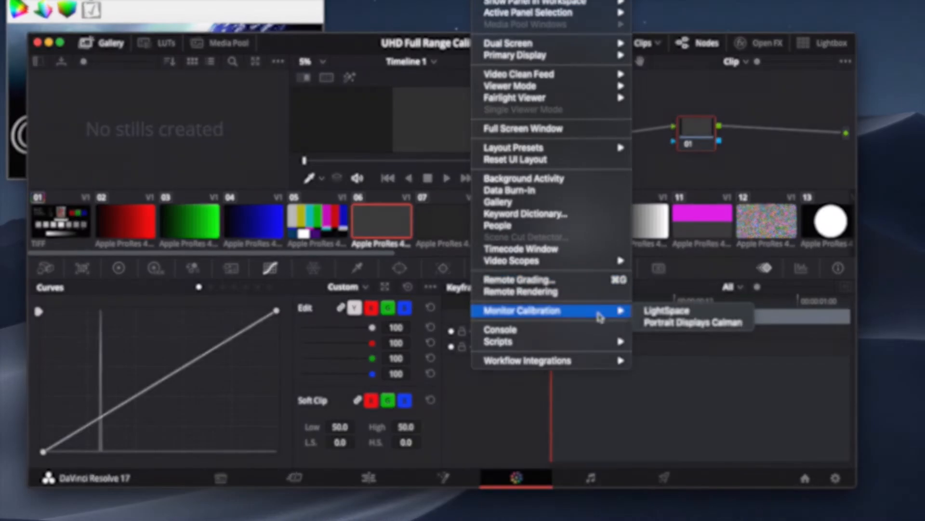
Set the calibration patches to Automatic, then switch to DaVinci Resolve and connect its LightSpace calibration to the network server.
{"action": "left_click", "coordinate": [667, 311]}
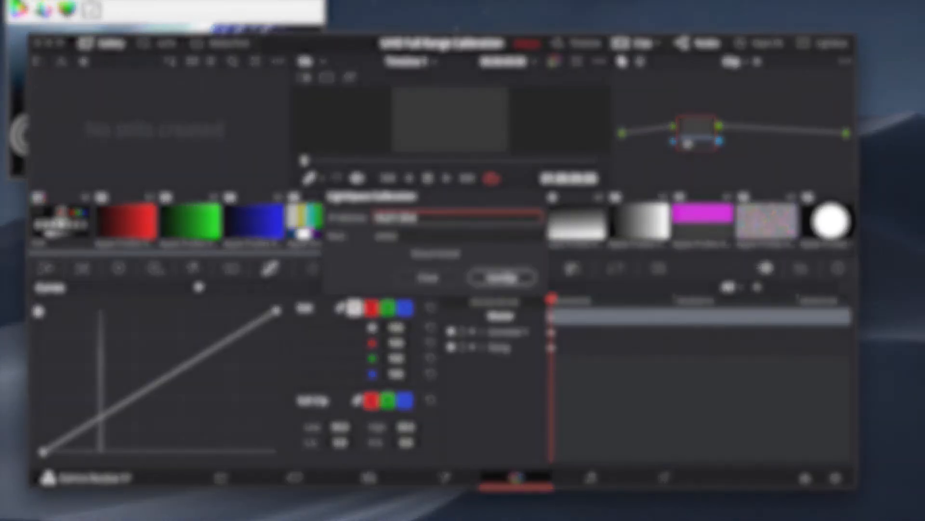
{"action": "left_click", "coordinate": [502, 277]}
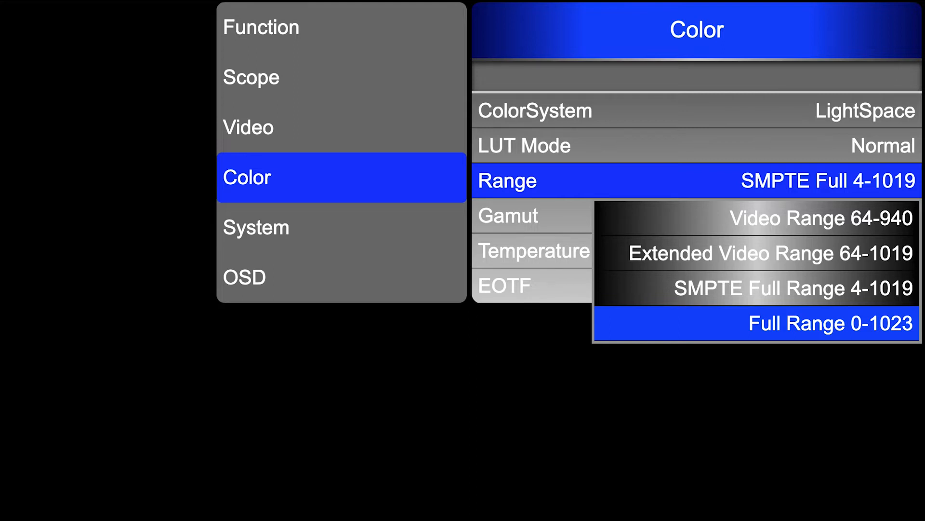
Set the monitor's colour range to Full Range 0-1023 and its gamut to P3 - ST 2084.
{"action": "key", "text": "Return"}
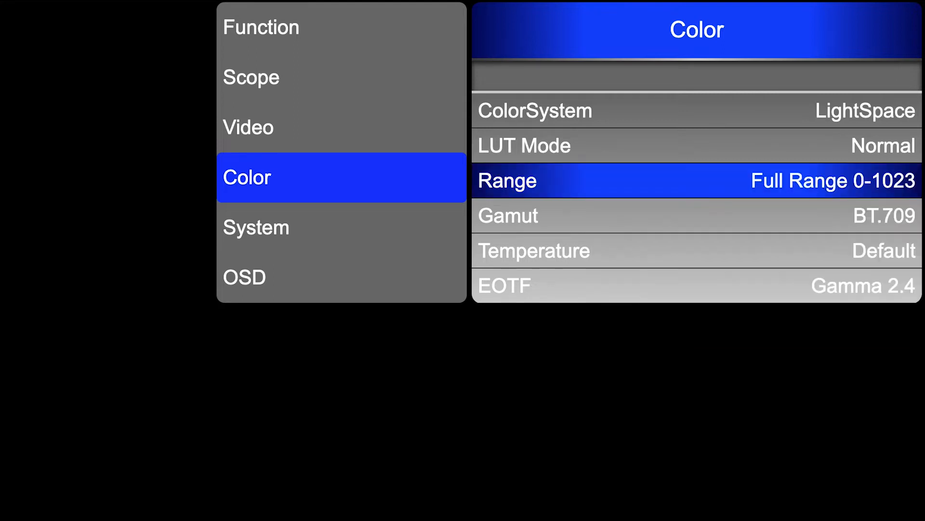
{"action": "key", "text": "Down"}
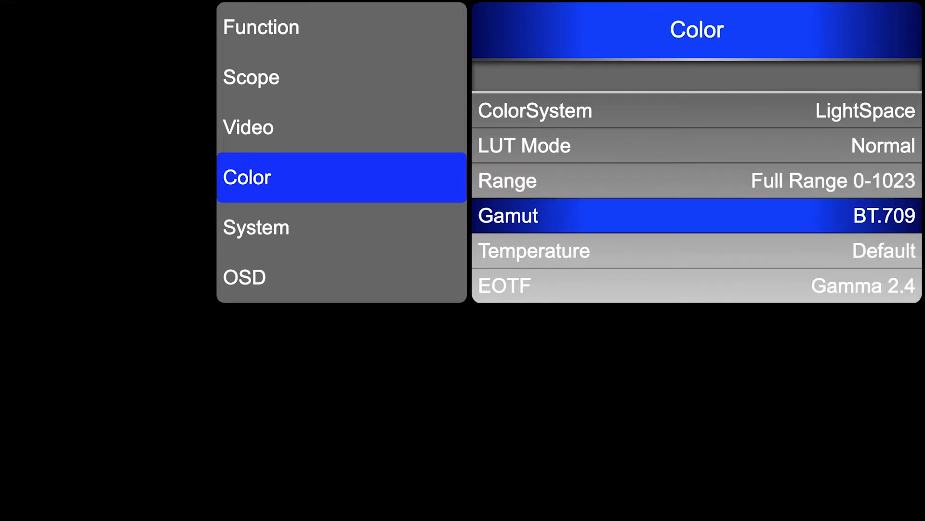
{"action": "key", "text": "Return"}
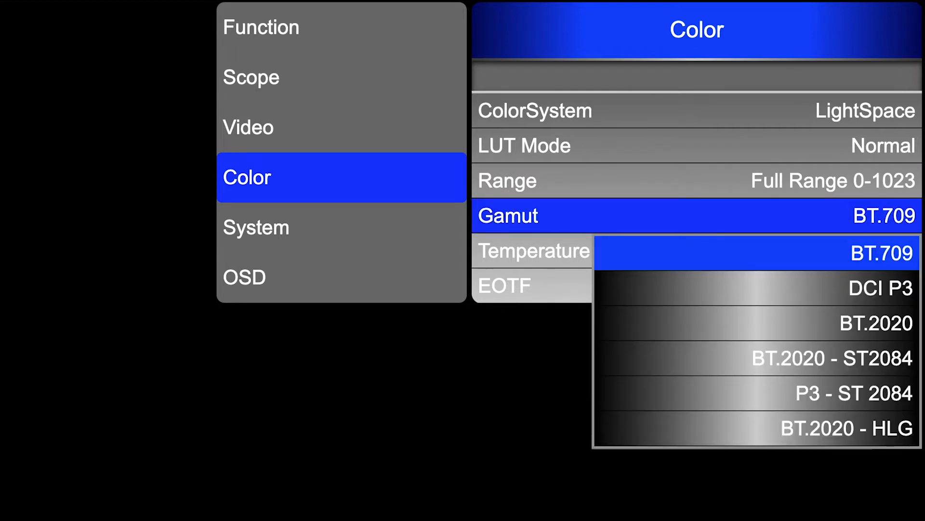
{"action": "key", "text": "Down"}
{"action": "key", "text": "Down"}
{"action": "key", "text": "Down"}
{"action": "key", "text": "Down"}
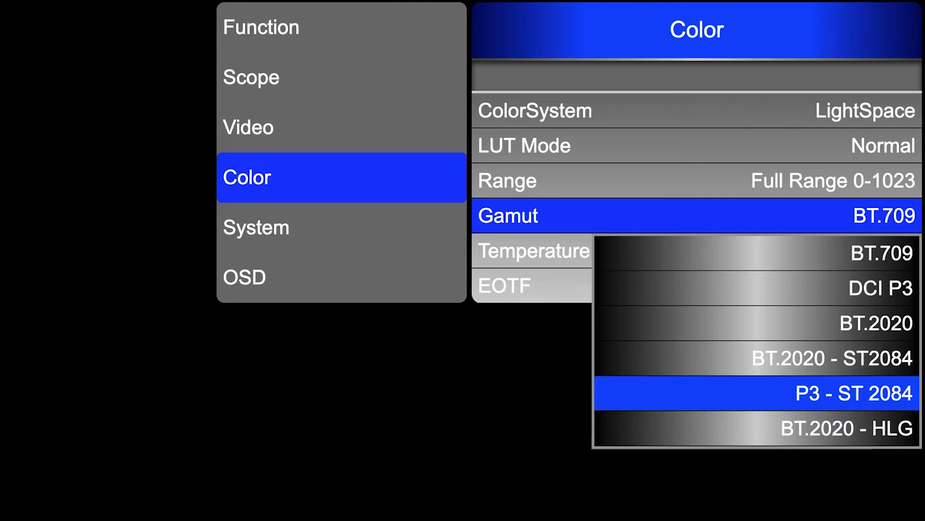
{"action": "key", "text": "Return"}
Set the monitor's EOTF to ST2084 and its luminance mode to Dynamic.
{"action": "key", "text": "Down"}
{"action": "key", "text": "Down"}
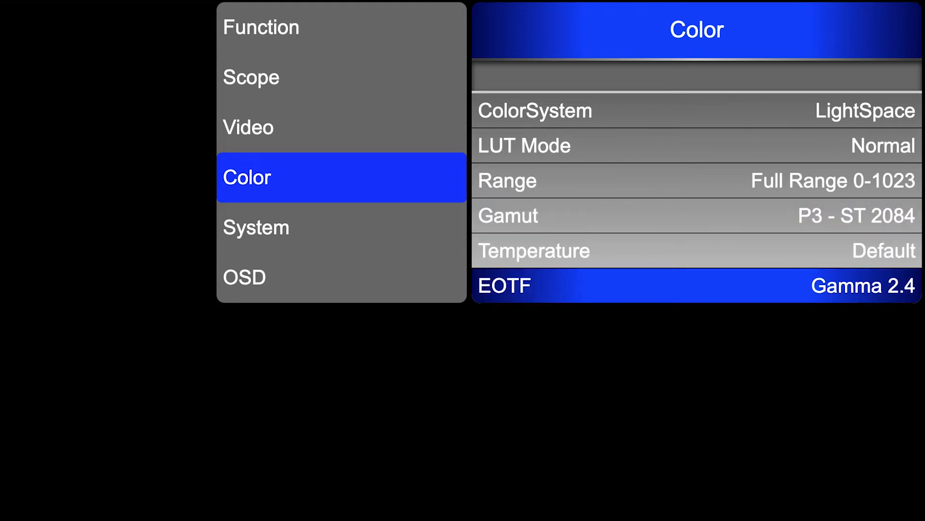
{"action": "key", "text": "Return"}
{"action": "key", "text": "Down"}
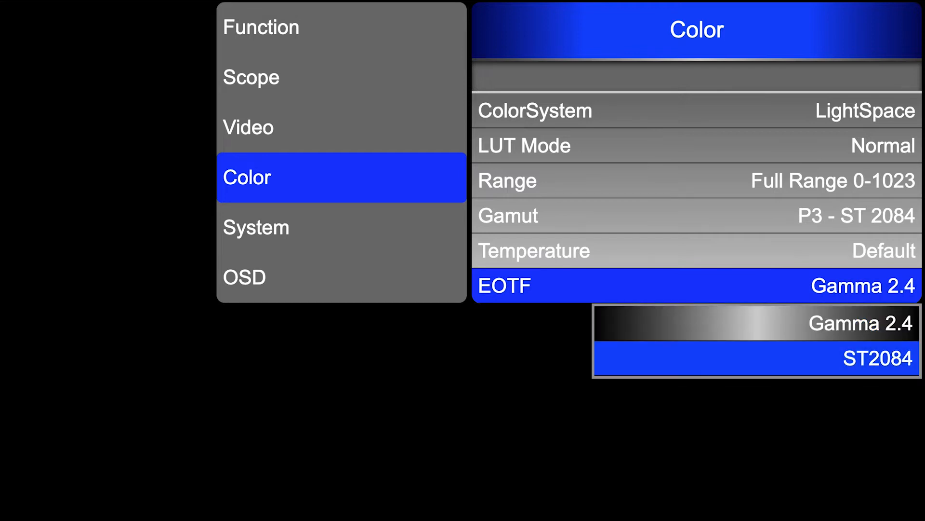
{"action": "key", "text": "Return"}
{"action": "key", "text": "Down"}
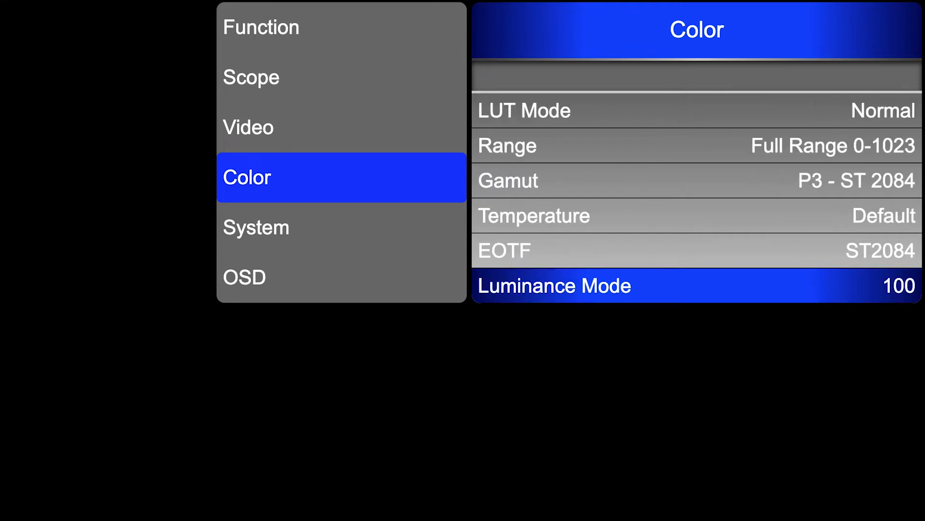
{"action": "key", "text": "Return"}
{"action": "key", "text": "Down"}
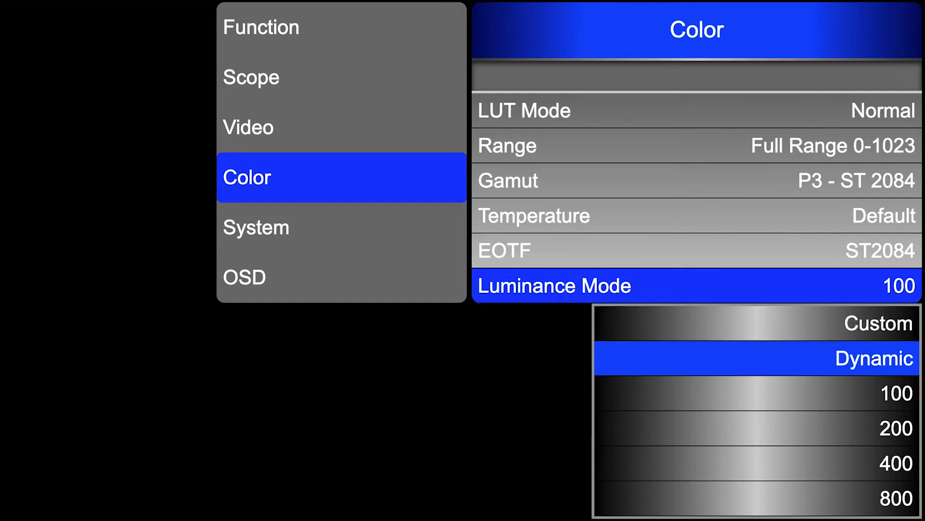
{"action": "key", "text": "Return"}
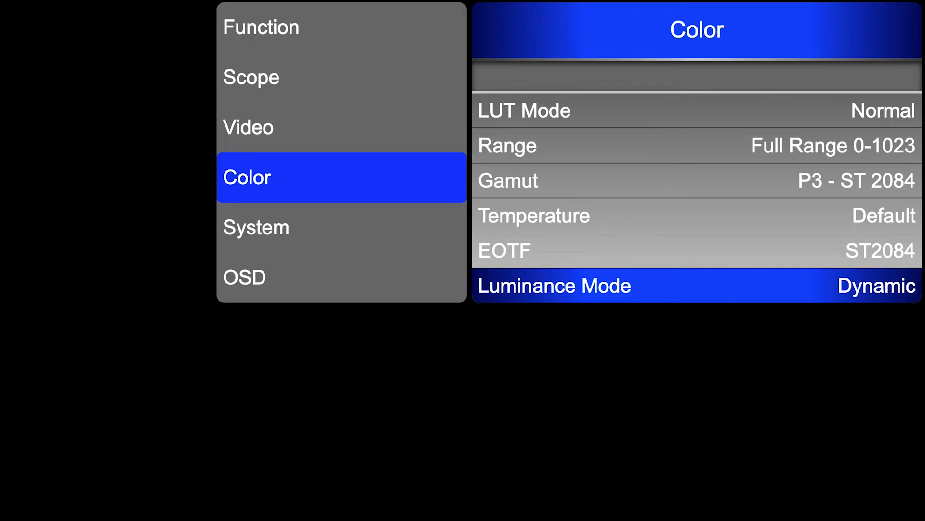
Choose the Optimize Modulation option in the monitor's video settings.
{"action": "key", "text": "Escape"}
{"action": "key", "text": "Up"}
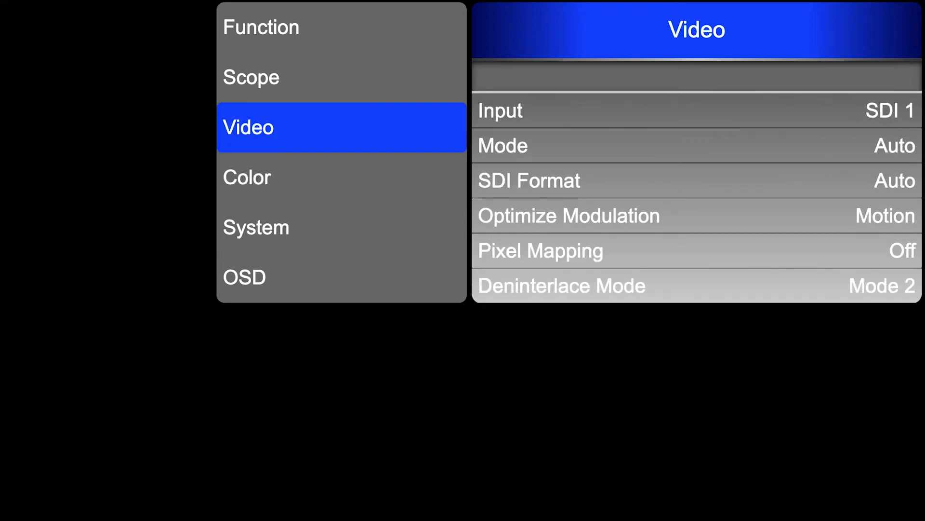
{"action": "key", "text": "Return"}
{"action": "key", "text": "Down"}
{"action": "key", "text": "Down"}
{"action": "key", "text": "Down"}
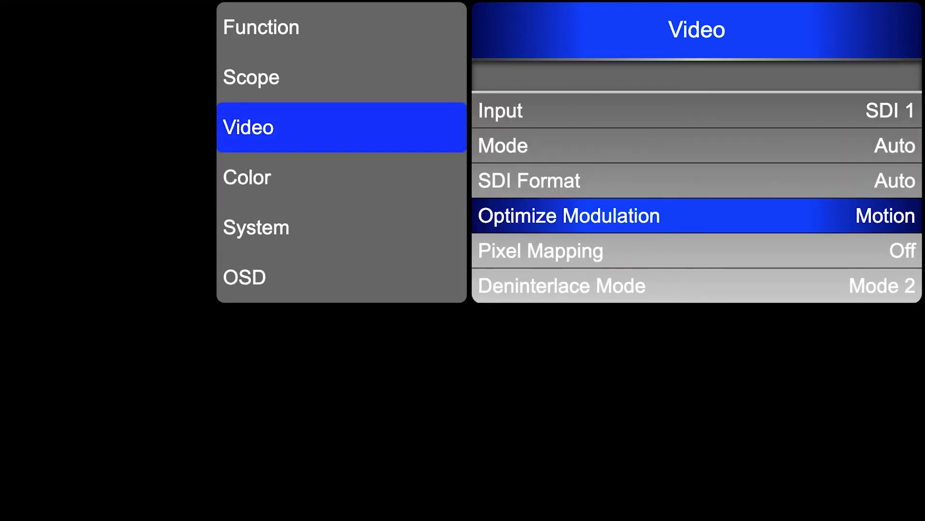
{"action": "key", "text": "Return"}
{"action": "key", "text": "Return"}
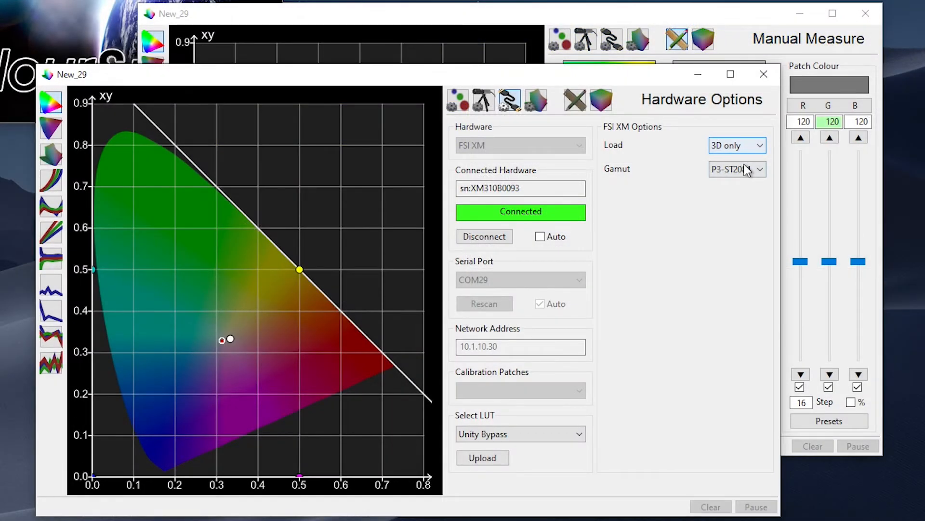
Upload the Unity Bypass LUT to the FSI XM monitor as 1D + 3D for the P3-ST2084 gamut.
{"action": "left_click", "coordinate": [746, 170]}
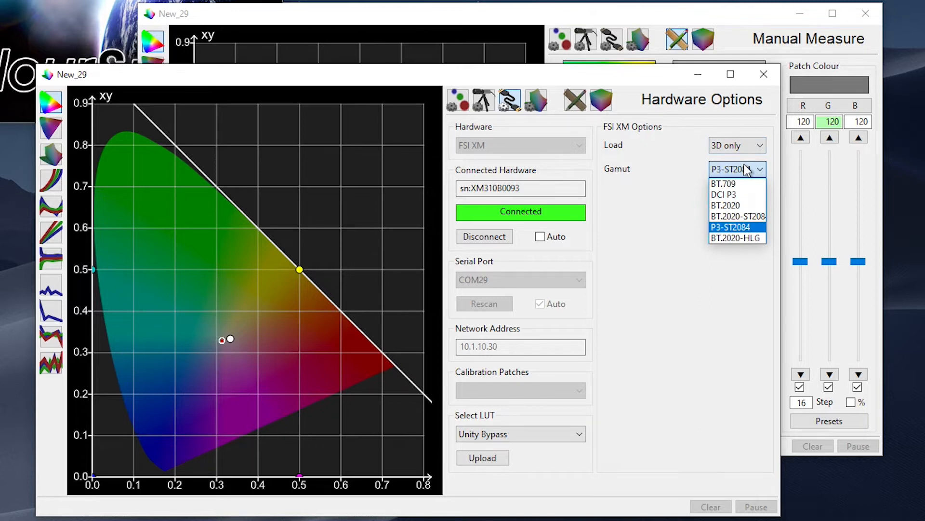
{"action": "left_click", "coordinate": [746, 170]}
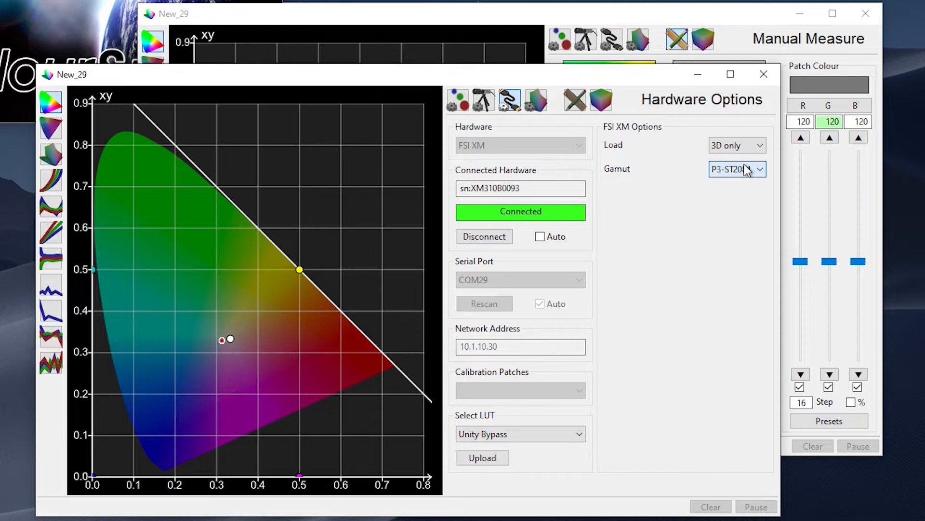
{"action": "left_click", "coordinate": [745, 148]}
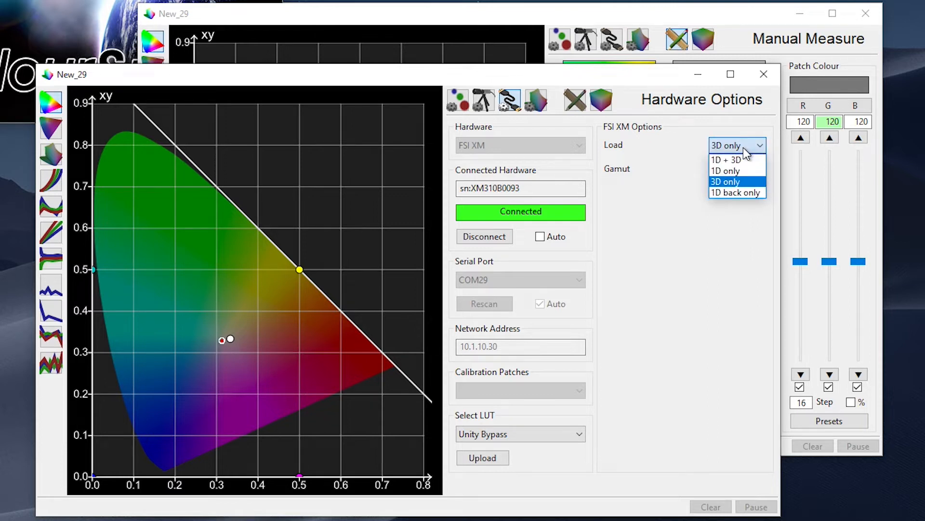
{"action": "left_click", "coordinate": [745, 156]}
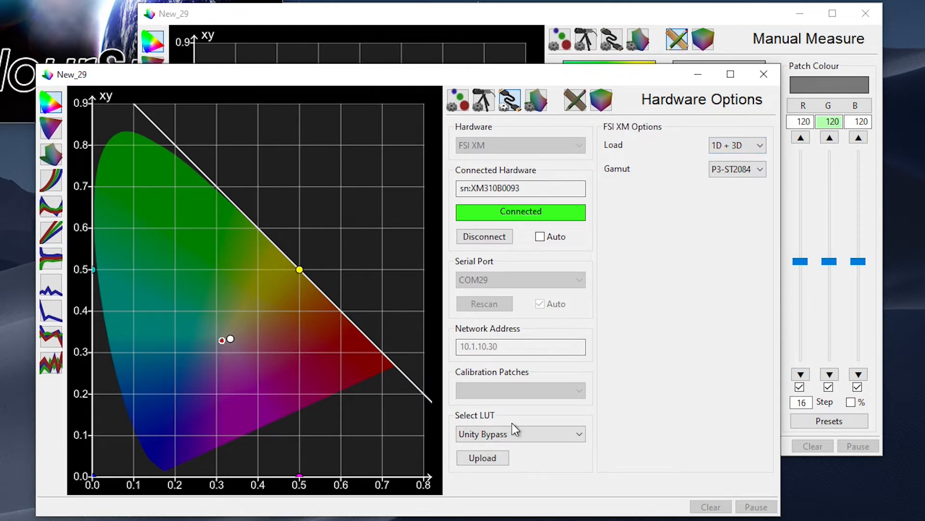
{"action": "left_click", "coordinate": [491, 458]}
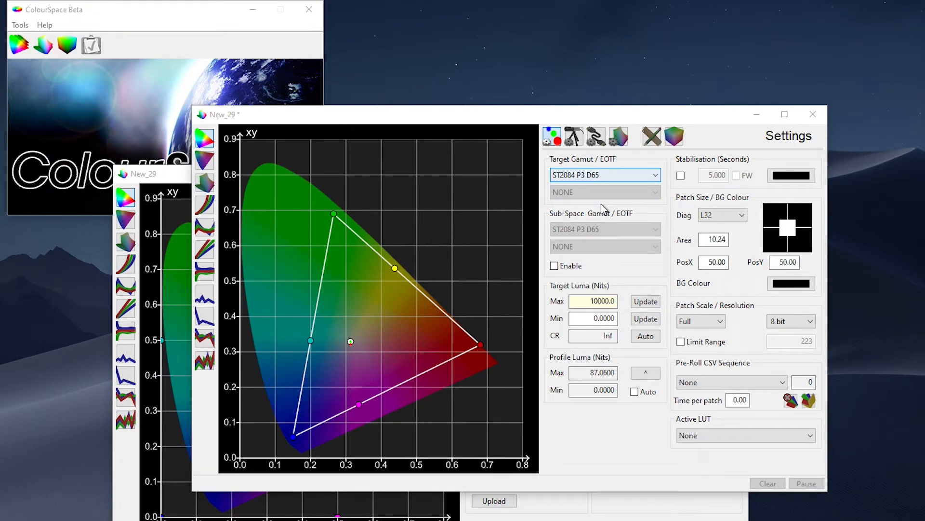
Check the ST2084 P3 D65 target and manually measure a full white patch with RGB at 255.
{"action": "left_click", "coordinate": [591, 176]}
{"action": "left_click", "coordinate": [591, 177]}
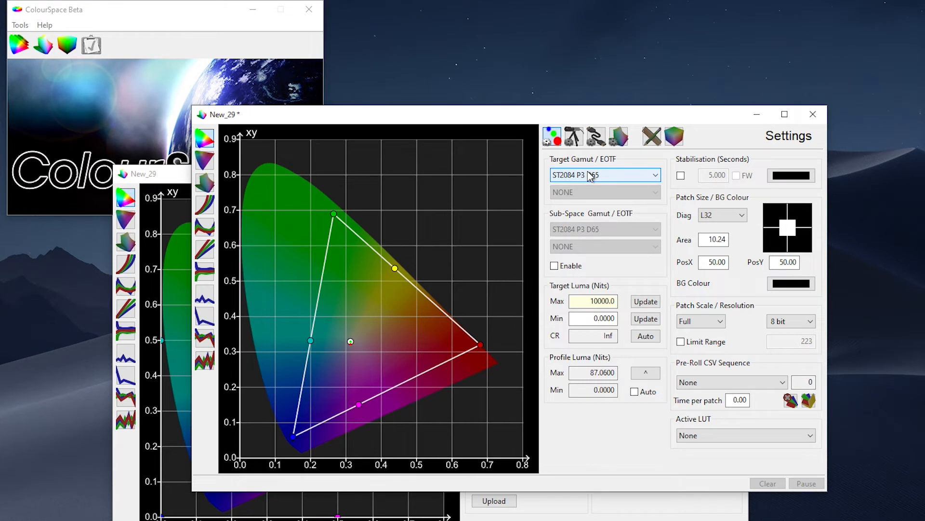
{"action": "left_click", "coordinate": [652, 140]}
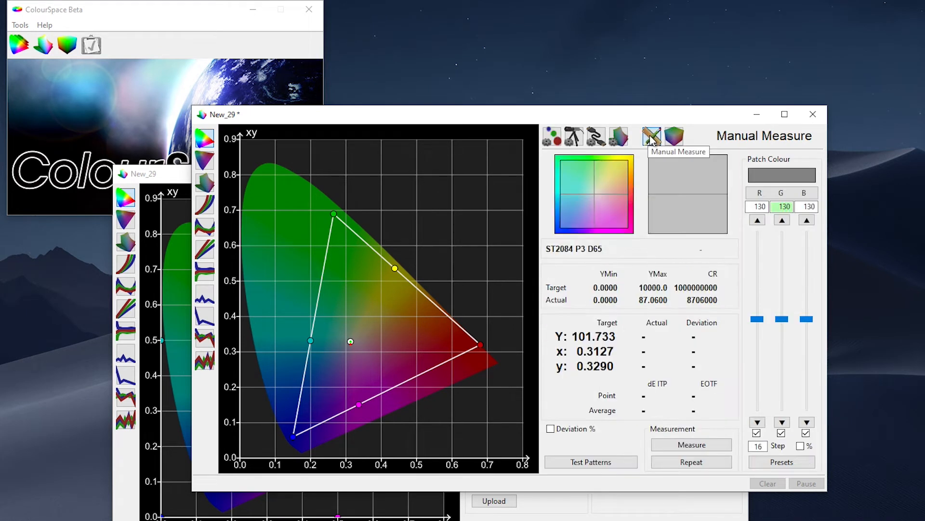
{"action": "left_click_drag", "start_coordinate": [782, 319], "coordinate": [787, 232]}
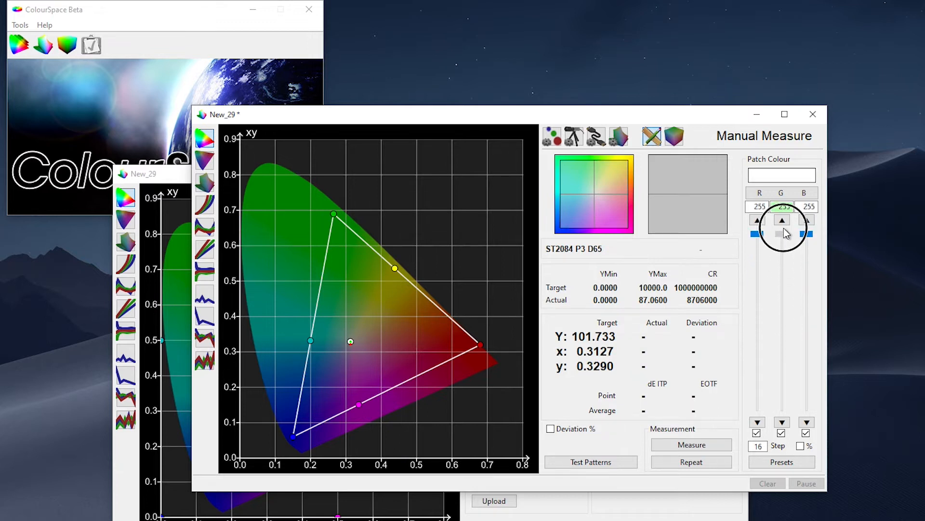
{"action": "left_click", "coordinate": [710, 442]}
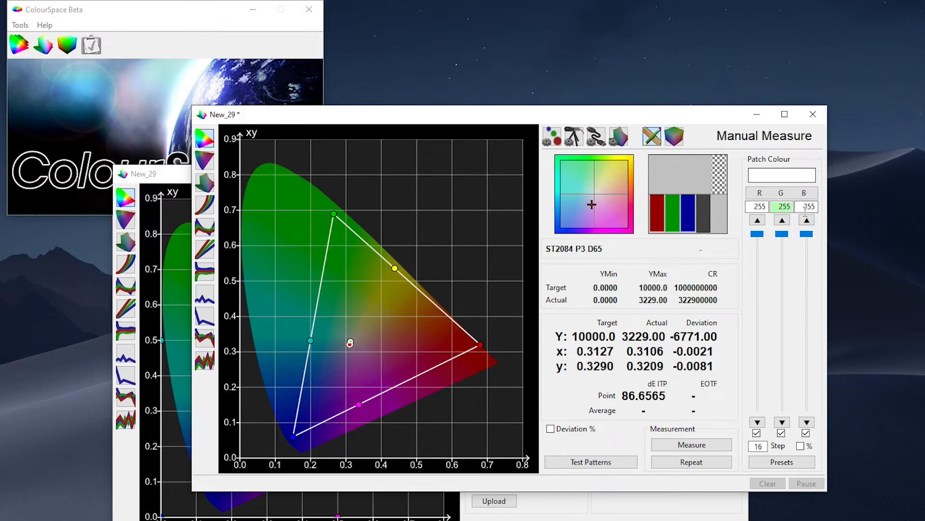
Lower the manual measure patch colour to 222 in red, green and blue.
{"action": "left_click", "coordinate": [785, 423]}
{"action": "left_click", "coordinate": [785, 424]}
{"action": "left_click", "coordinate": [785, 423]}
{"action": "left_click", "coordinate": [785, 423]}
{"action": "triple_click", "coordinate": [783, 423]}
{"action": "double_click", "coordinate": [782, 423]}
{"action": "triple_click", "coordinate": [783, 422]}
{"action": "triple_click", "coordinate": [783, 423]}
{"action": "double_click", "coordinate": [786, 423]}
{"action": "triple_click", "coordinate": [786, 423]}
{"action": "triple_click", "coordinate": [786, 423]}
{"action": "double_click", "coordinate": [786, 423]}
{"action": "triple_click", "coordinate": [786, 424]}
{"action": "double_click", "coordinate": [786, 424]}
{"action": "left_click", "coordinate": [786, 424]}
{"action": "left_click", "coordinate": [786, 423]}
{"action": "left_click", "coordinate": [786, 423]}
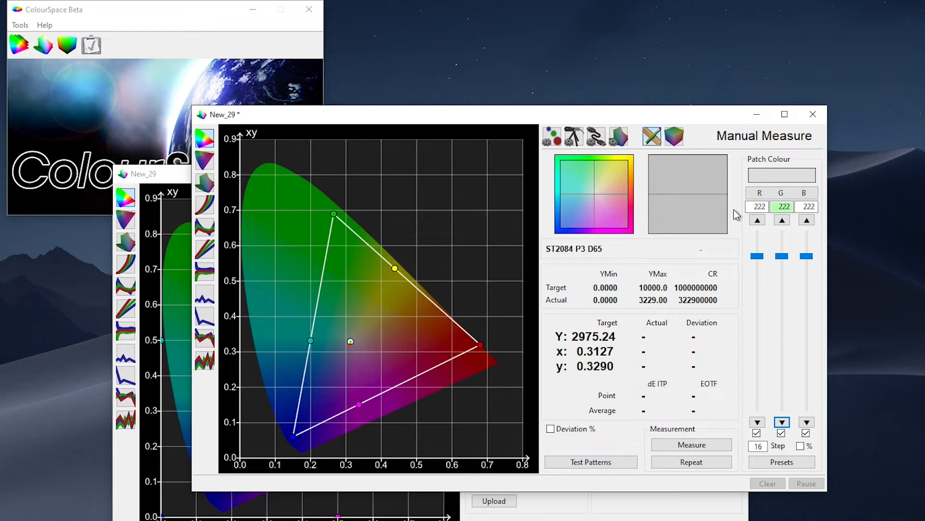
Open the preset colour space ST2084 P3 D65 for modification.
{"action": "left_click", "coordinate": [19, 47]}
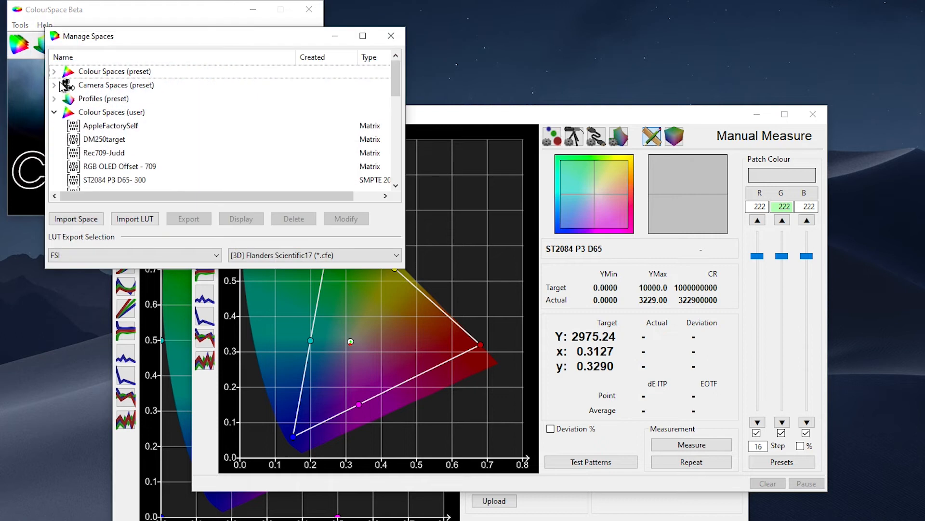
{"action": "left_click", "coordinate": [55, 73]}
{"action": "left_click_drag", "start_coordinate": [396, 71], "coordinate": [396, 93]}
{"action": "left_click", "coordinate": [116, 99]}
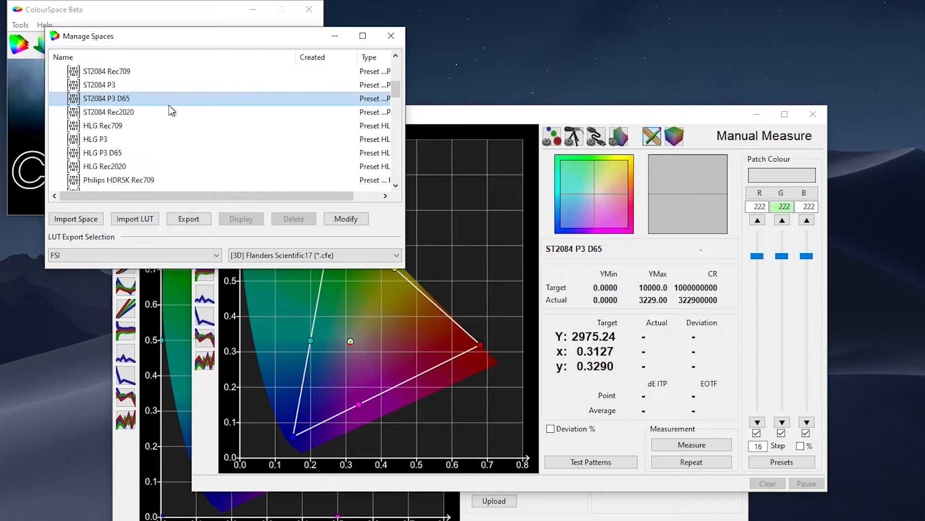
{"action": "left_click", "coordinate": [351, 219]}
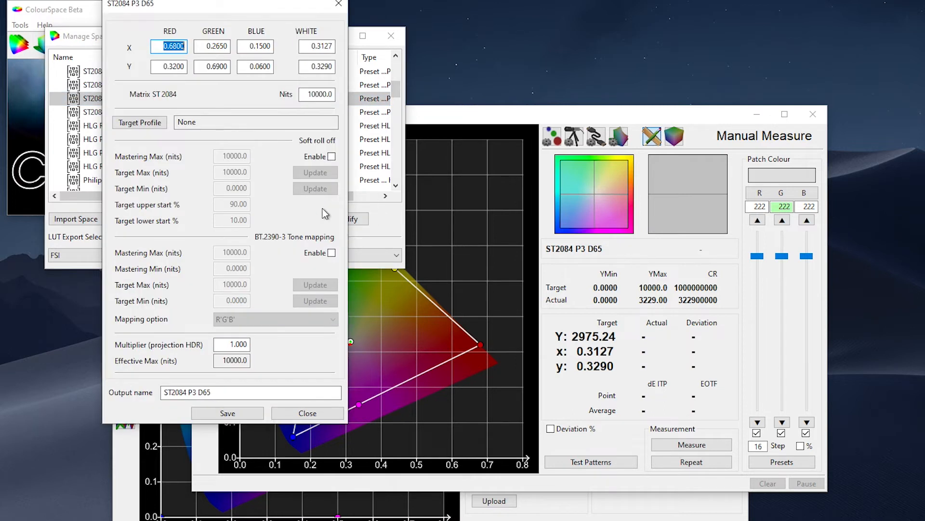
Set the colour space's peak luminance to 2975 nits and save it as "ST2084 P3 D65 -2975-CV222".
{"action": "left_click", "coordinate": [302, 93]}
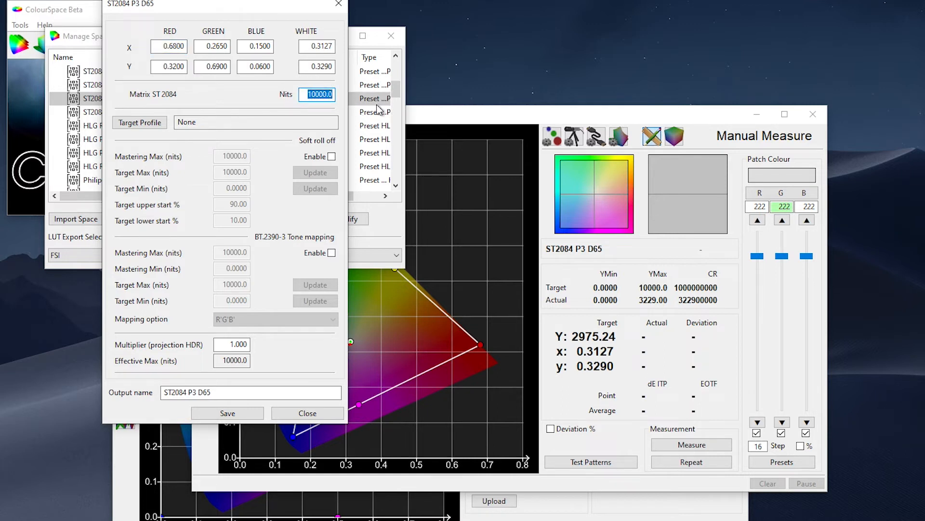
{"action": "type", "text": "2975"}
{"action": "left_click", "coordinate": [240, 392]}
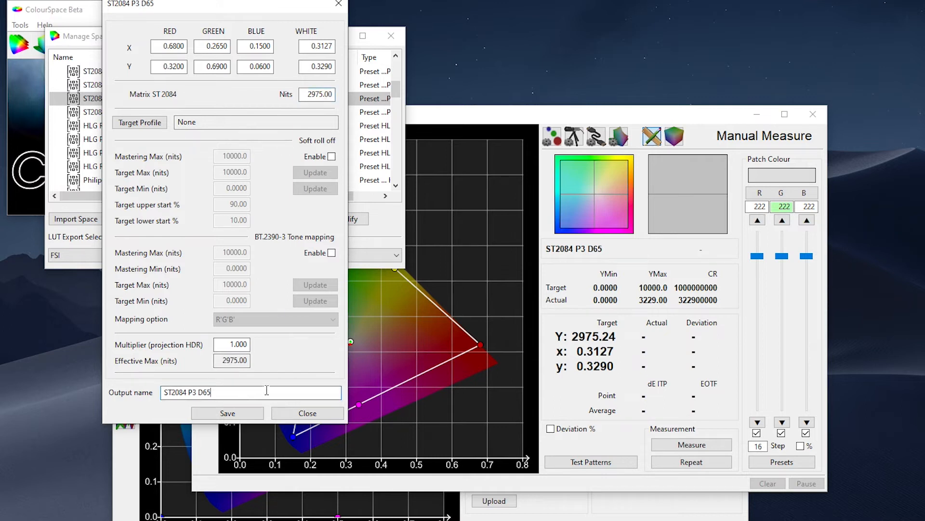
{"action": "type", "text": "-2975-CV222"}
{"action": "left_click", "coordinate": [228, 414]}
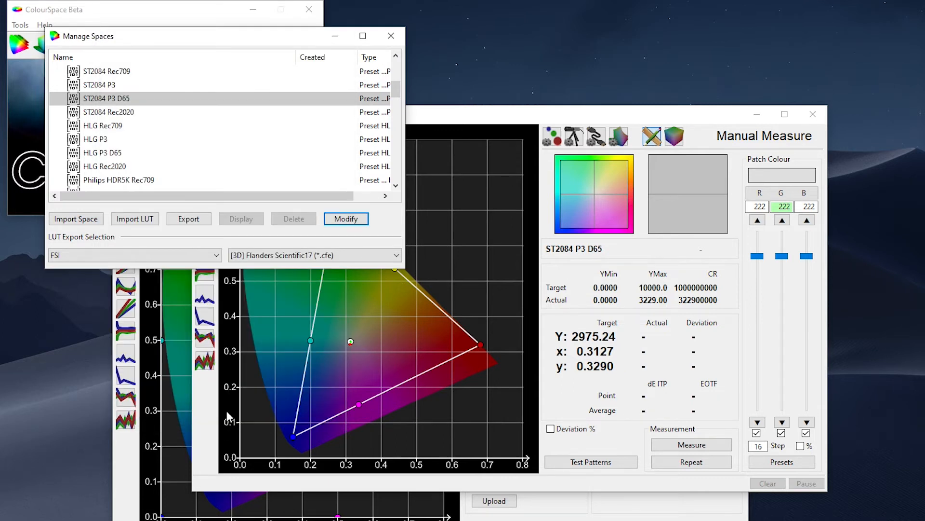
Set the profile's target gamut and EOTF to ST2084 P3 D65 -2975-CV222.
{"action": "left_click", "coordinate": [552, 136]}
{"action": "left_click", "coordinate": [617, 174]}
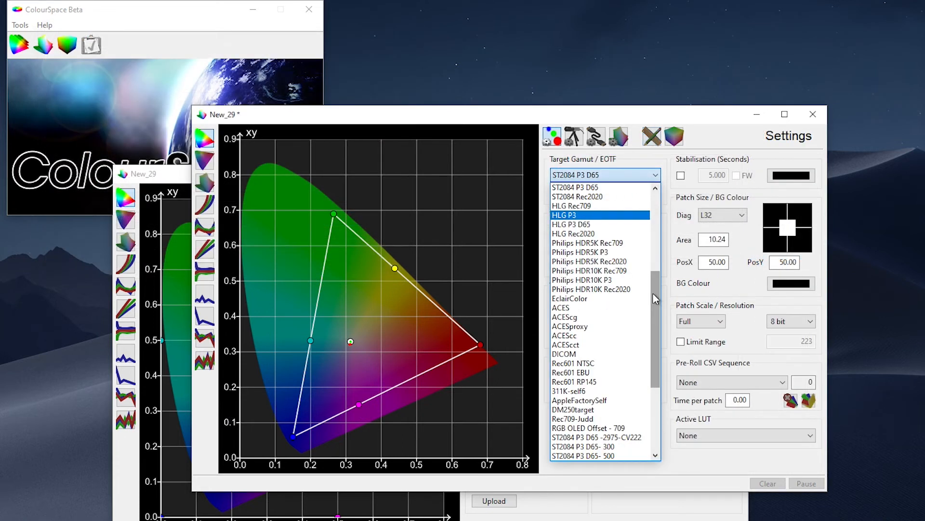
{"action": "scroll", "coordinate": [654, 301], "scroll_direction": "down", "scroll_amount": 5}
{"action": "left_click", "coordinate": [644, 316]}
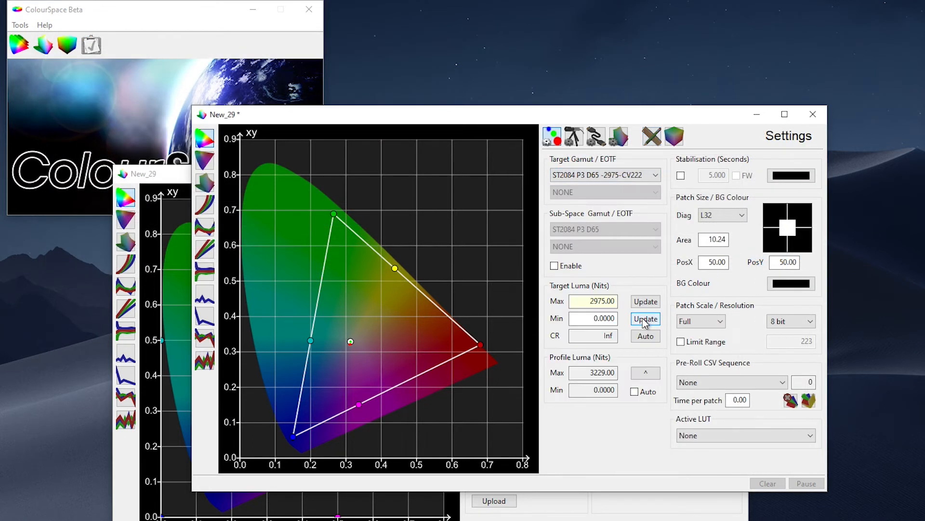
Enable the patch range limit and set it to 222.
{"action": "left_click", "coordinate": [681, 342]}
{"action": "key", "text": "Tab"}
{"action": "type", "text": "2"}
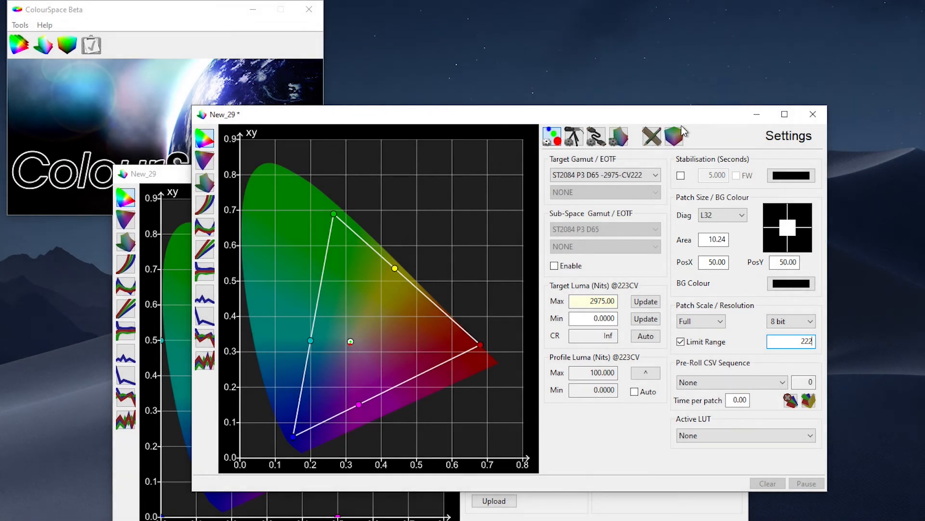
Run a Grey Only Large display characterisation, accepting that the existing profile points are erased.
{"action": "left_click", "coordinate": [680, 137]}
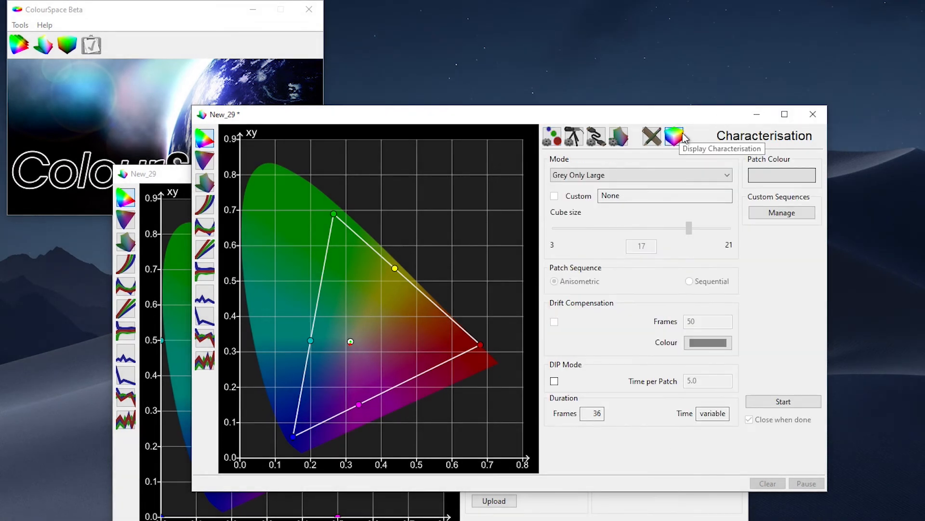
{"action": "left_click", "coordinate": [566, 176]}
{"action": "left_click", "coordinate": [574, 281]}
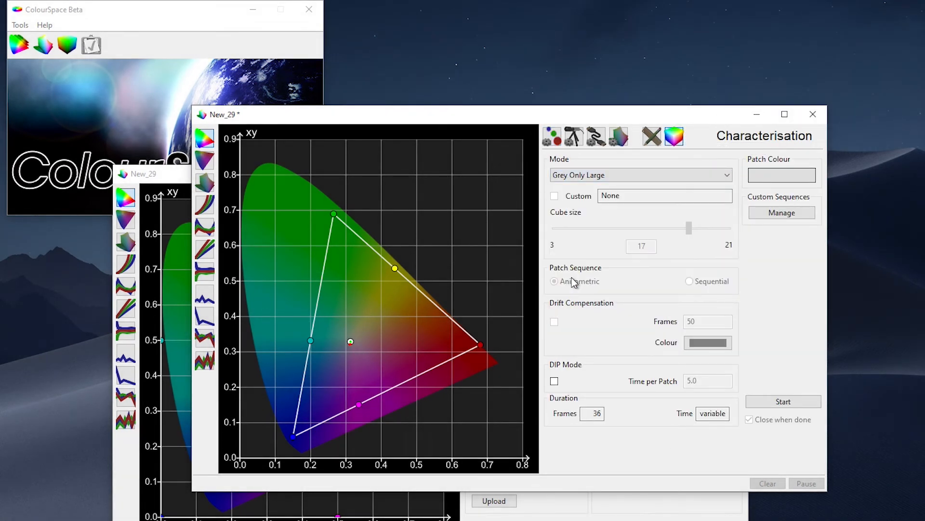
{"action": "left_click", "coordinate": [784, 403]}
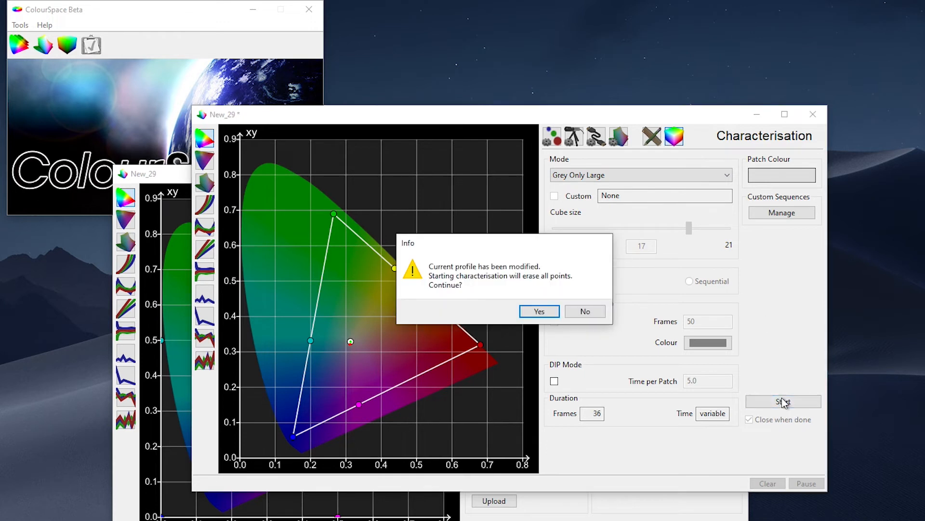
{"action": "left_click", "coordinate": [533, 310]}
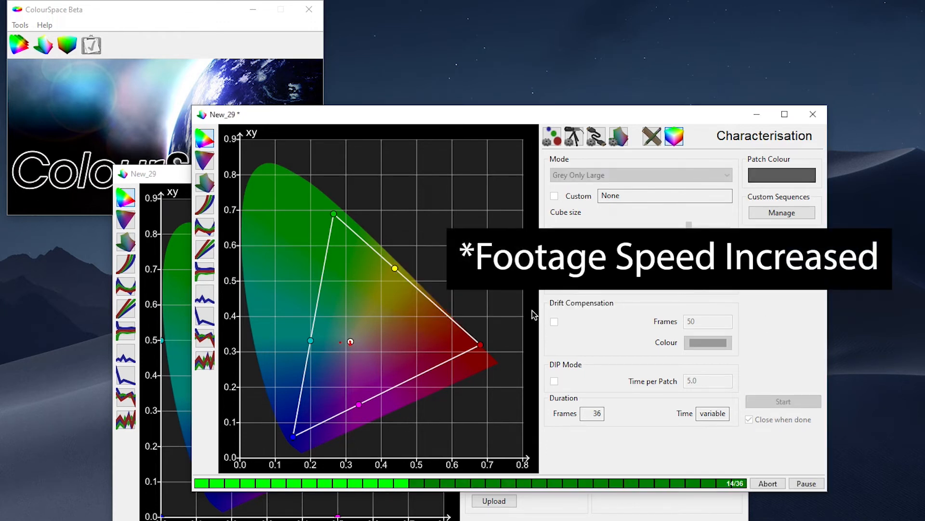
{"action": "left_click", "coordinate": [585, 330]}
Rename the measured profile as "XM310K Unity Bypass - GOL" and save it.
{"action": "left_click", "coordinate": [617, 141]}
{"action": "left_click", "coordinate": [764, 305]}
{"action": "type", "text": "XM310"}
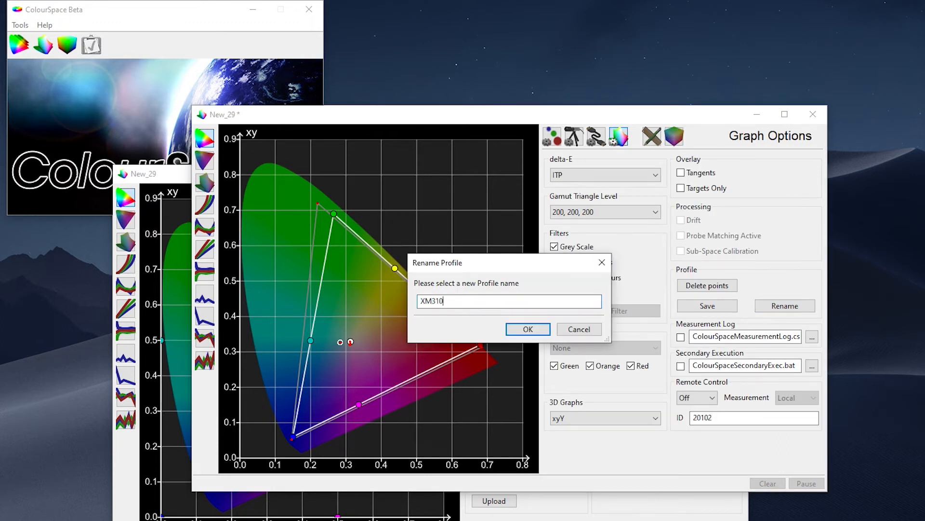
{"action": "type", "text": "K Unity Bypass - GOL"}
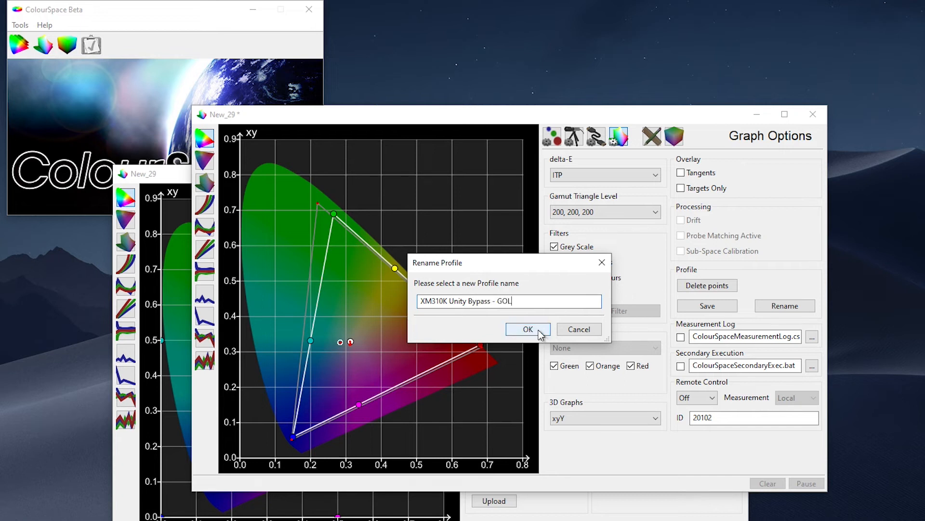
{"action": "left_click", "coordinate": [528, 329]}
{"action": "left_click", "coordinate": [700, 306]}
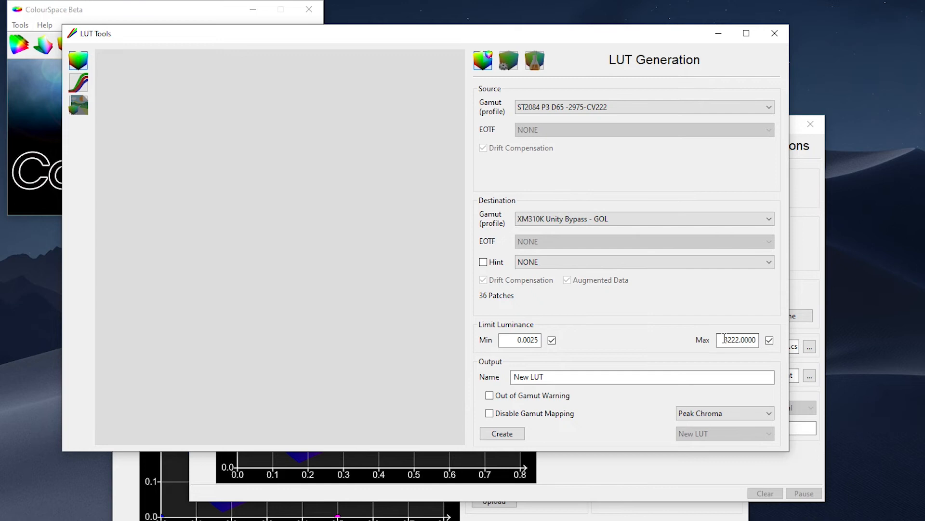
Limit the maximum luminance to 2975 and generate the calibration LUT under the name PQD65.
{"action": "left_click_drag", "start_coordinate": [720, 339], "coordinate": [769, 340]}
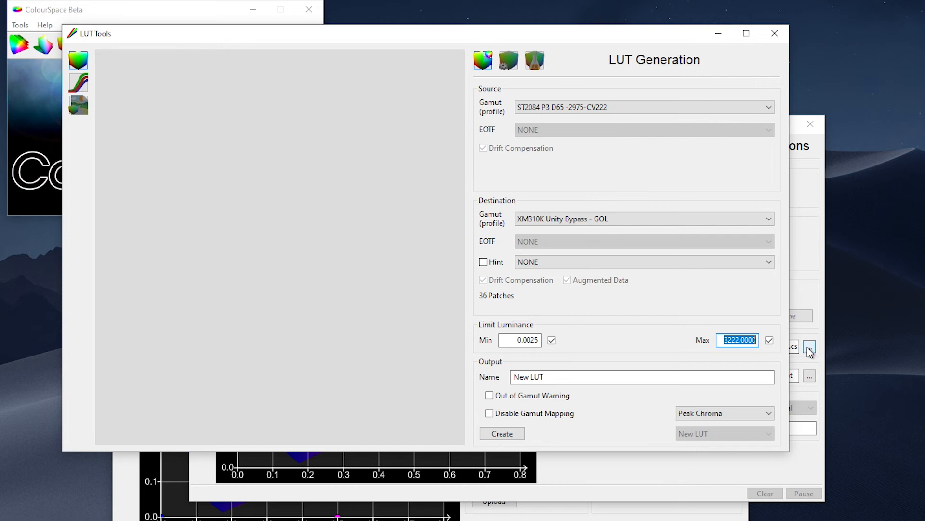
{"action": "type", "text": "2975"}
{"action": "key", "text": "Tab"}
{"action": "type", "text": "PQD65"}
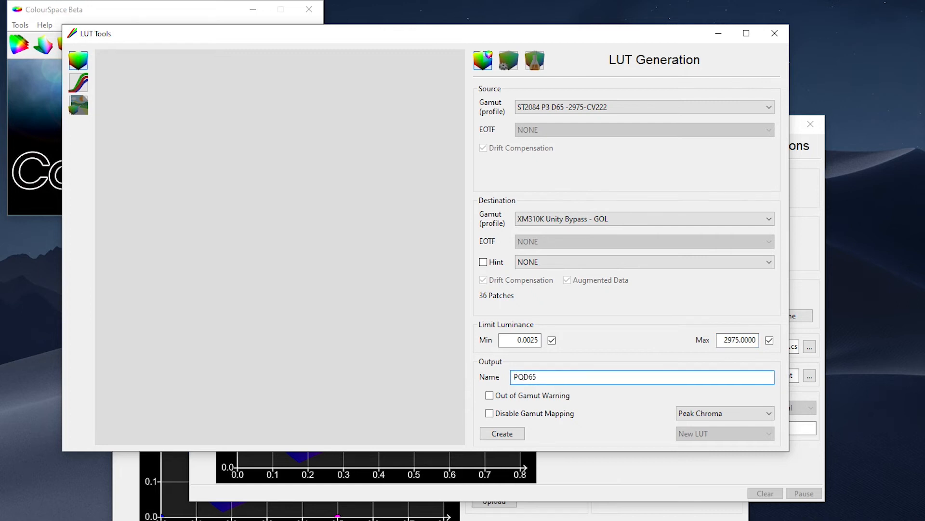
{"action": "left_click", "coordinate": [508, 433]}
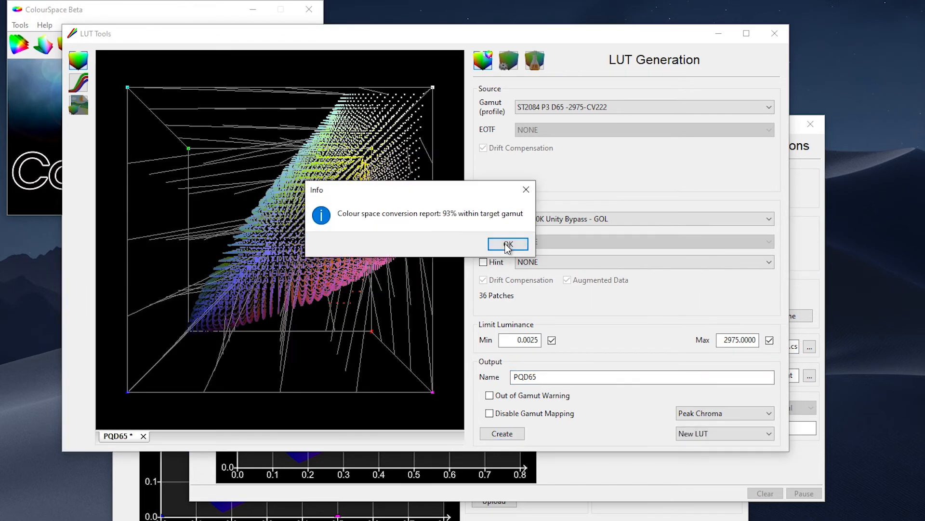
{"action": "left_click", "coordinate": [505, 243]}
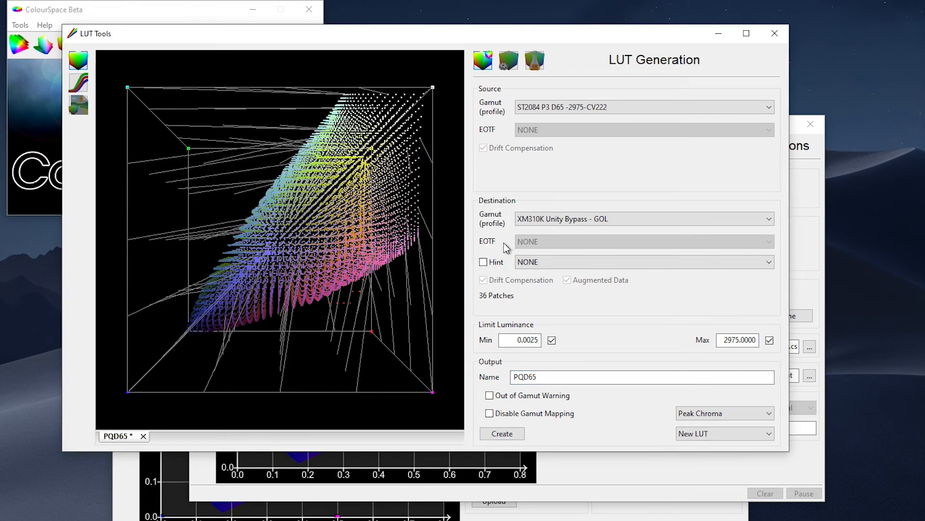
Scale the PQD65 LUT by applying the append equations R*.8711, G*.8711 and B*.8711, and save it to the library.
{"action": "left_click", "coordinate": [535, 60]}
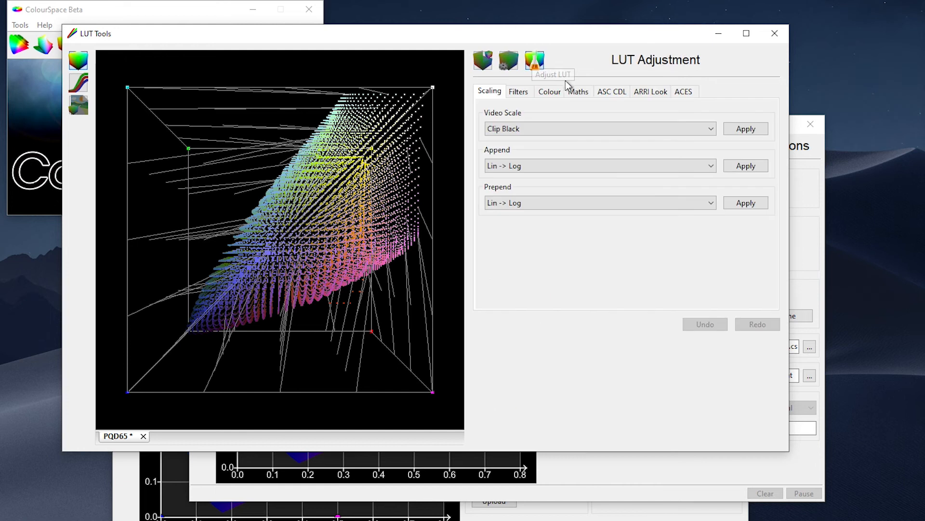
{"action": "left_click", "coordinate": [587, 94]}
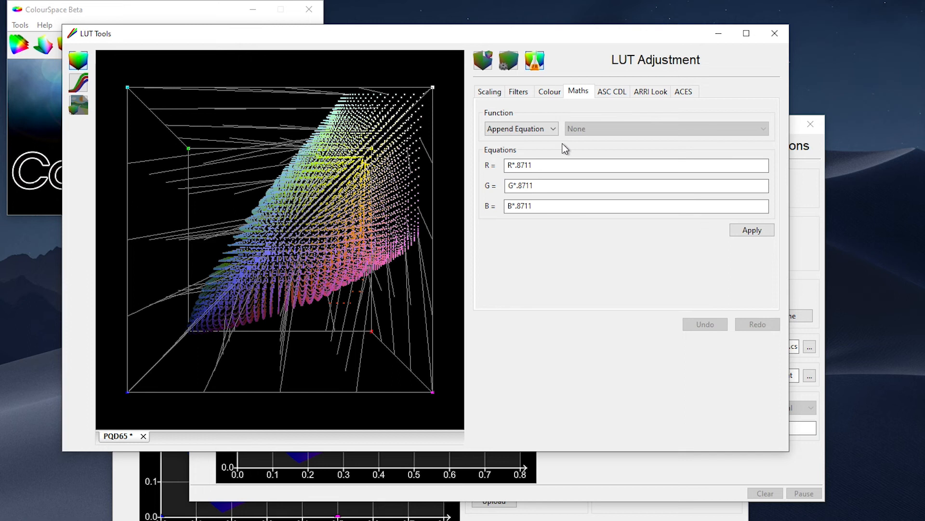
{"action": "left_click", "coordinate": [561, 164]}
{"action": "left_click_drag", "start_coordinate": [558, 165], "coordinate": [482, 168]}
{"action": "left_click_drag", "start_coordinate": [567, 189], "coordinate": [478, 178]}
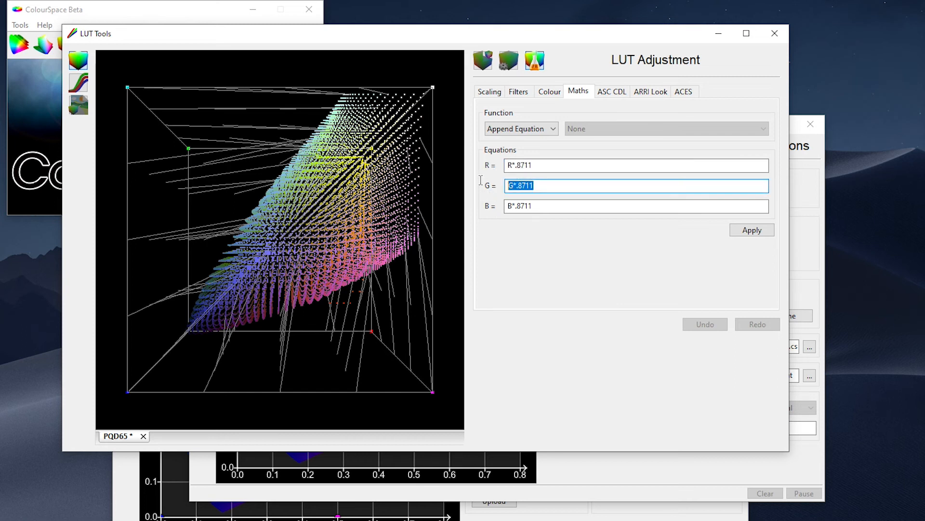
{"action": "left_click_drag", "start_coordinate": [570, 206], "coordinate": [481, 203]}
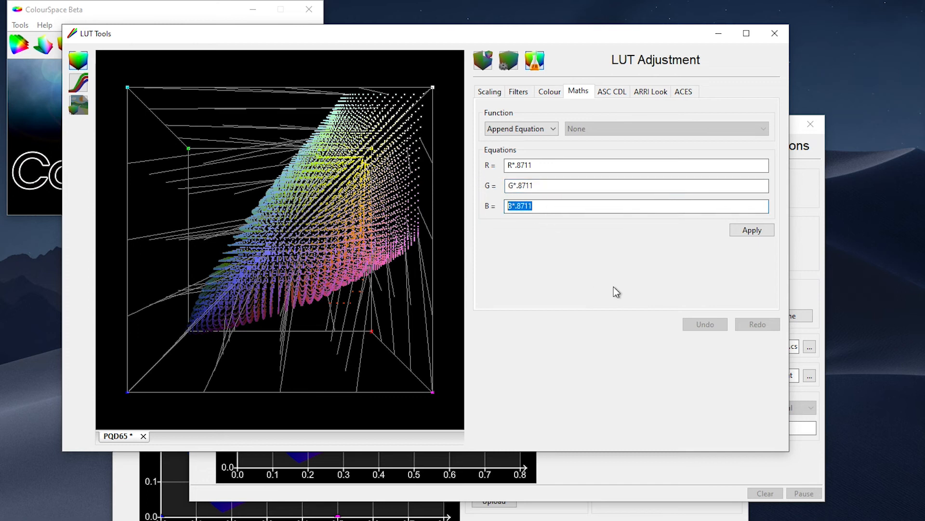
{"action": "left_click", "coordinate": [754, 235]}
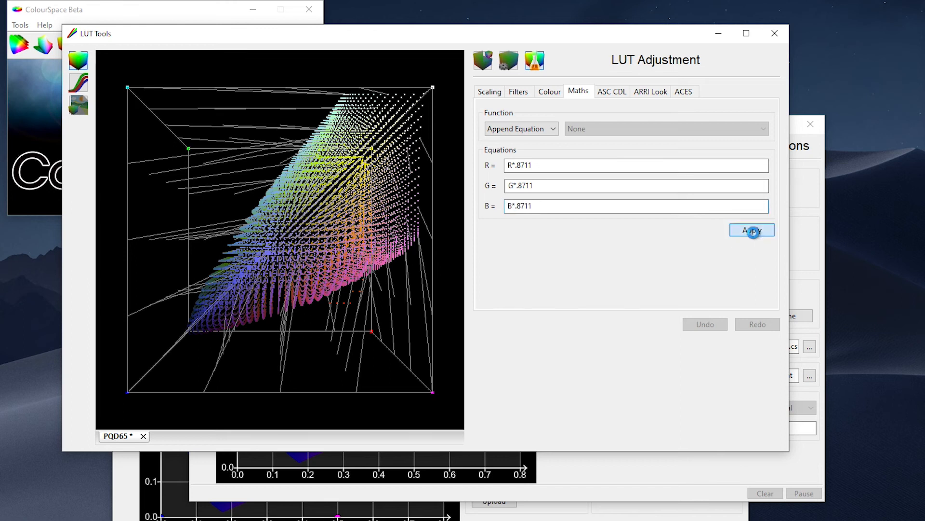
{"action": "left_click", "coordinate": [508, 60]}
{"action": "left_click", "coordinate": [658, 106]}
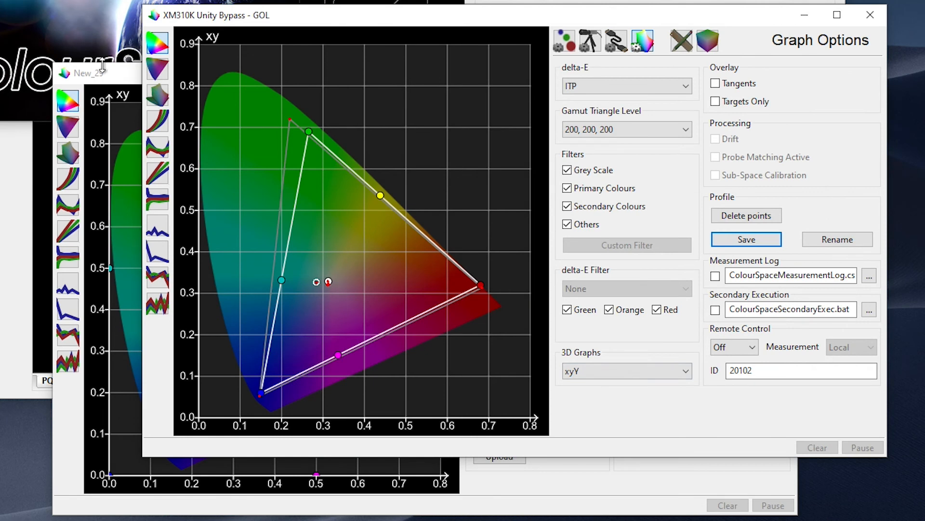
Upload the PQD65 LUT to the connected FSI XM monitor with Load 1D + 3D and gamut P3-ST2084.
{"action": "left_click", "coordinate": [102, 66]}
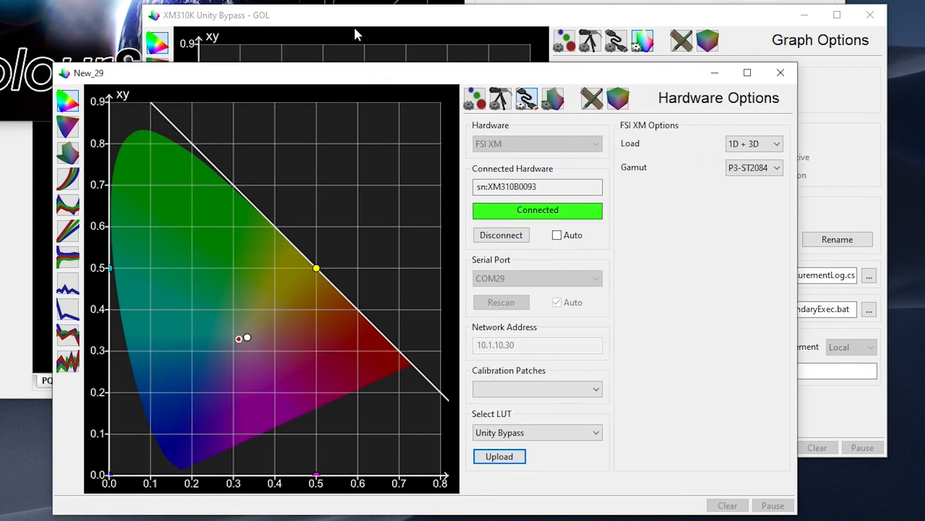
{"action": "left_click", "coordinate": [579, 436]}
{"action": "left_click", "coordinate": [550, 458]}
{"action": "left_click", "coordinate": [737, 140]}
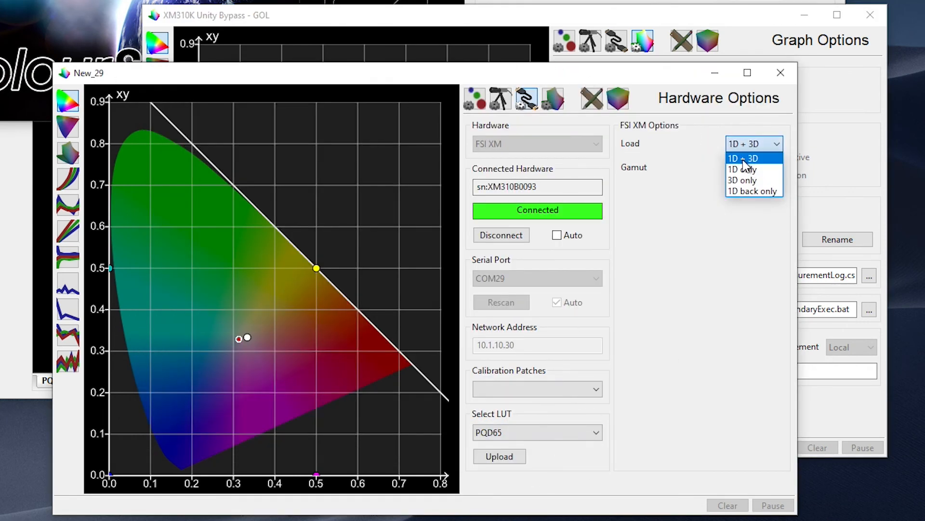
{"action": "left_click", "coordinate": [746, 159]}
{"action": "left_click", "coordinate": [753, 169]}
{"action": "left_click", "coordinate": [753, 169]}
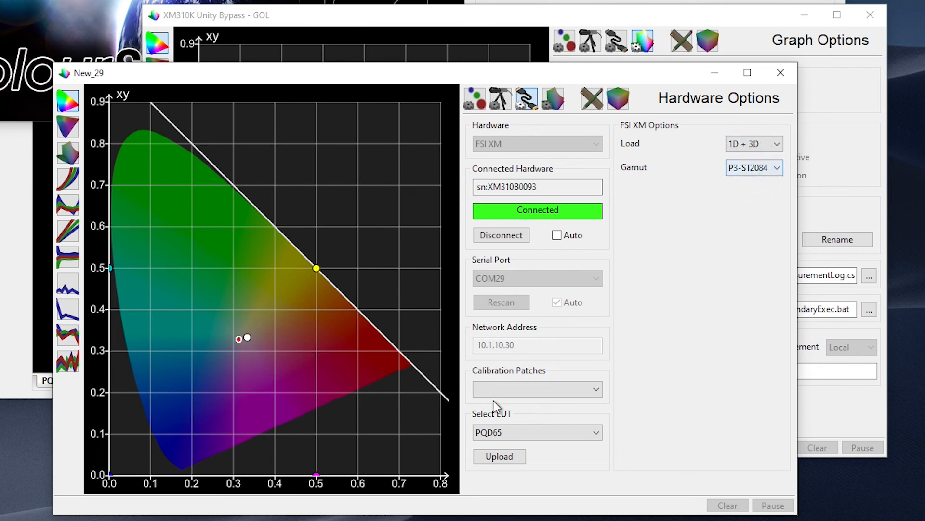
{"action": "left_click", "coordinate": [499, 456]}
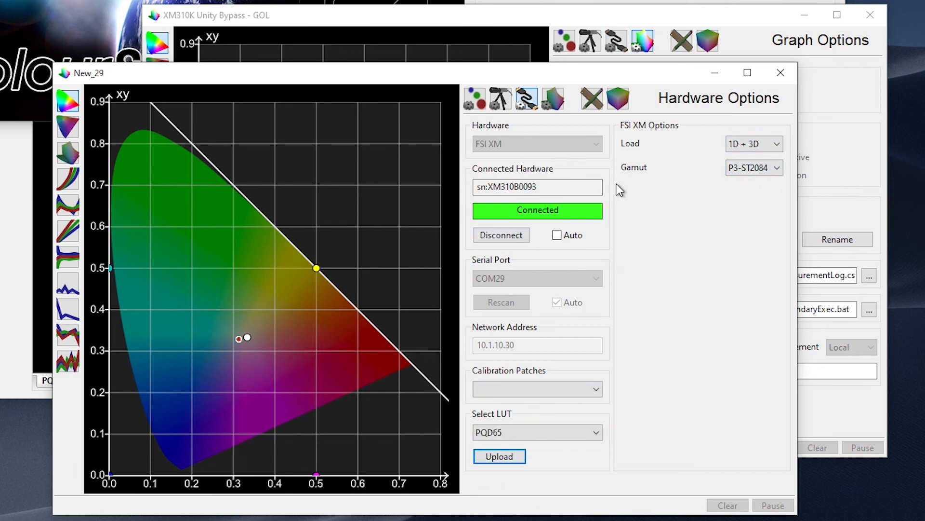
Run a Grey Only Large characterisation in the XM310K Unity Bypass - GOL profile to verify the calibrated display.
{"action": "left_click", "coordinate": [472, 13]}
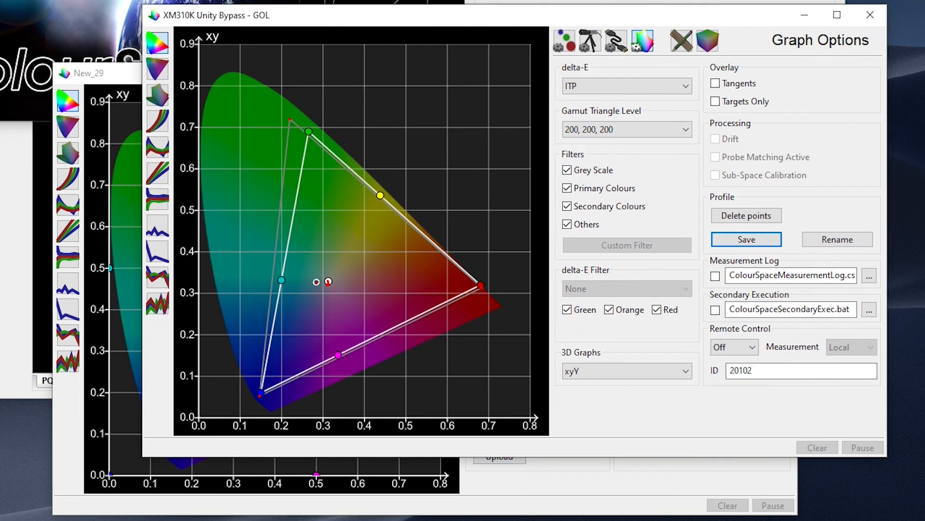
{"action": "left_click", "coordinate": [707, 40]}
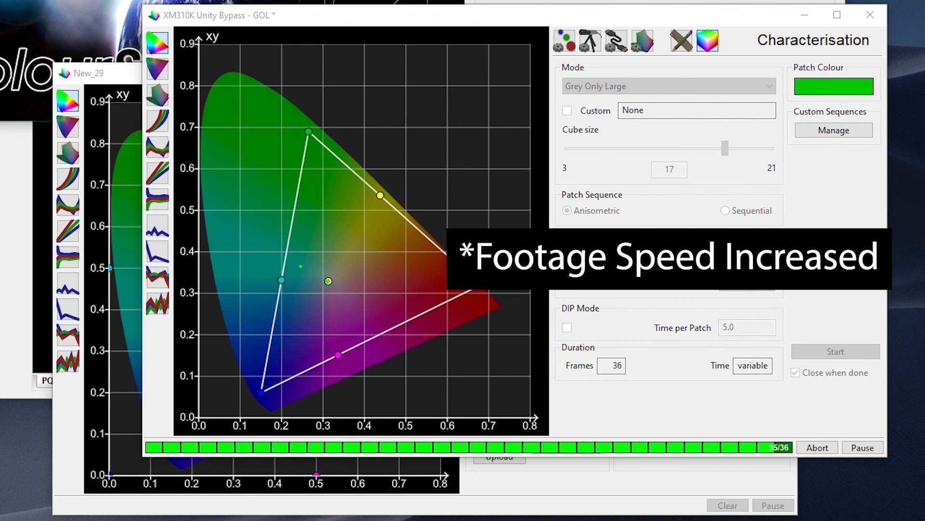
Examine the verification results in the EOTF, RGB Balance, Dif EOTF and delta-E graphs.
{"action": "left_click", "coordinate": [159, 121]}
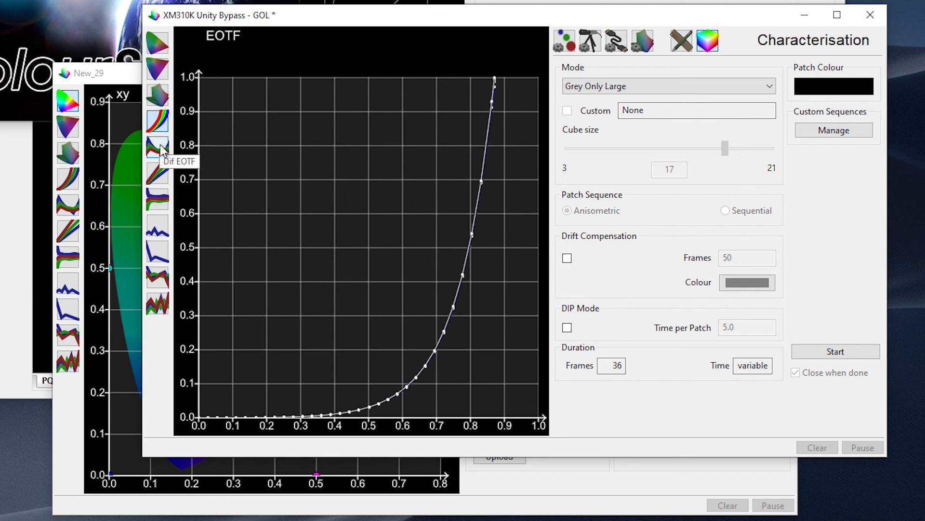
{"action": "left_click", "coordinate": [159, 197]}
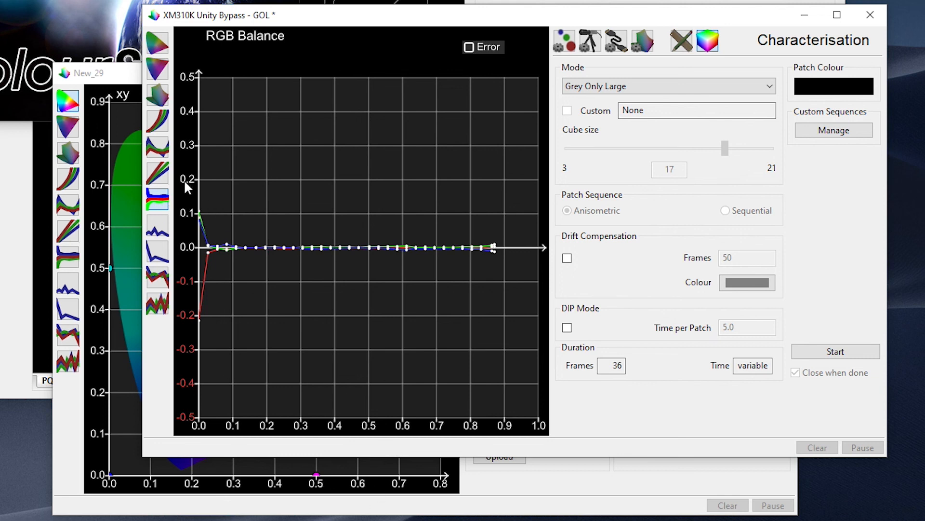
{"action": "left_click", "coordinate": [158, 149]}
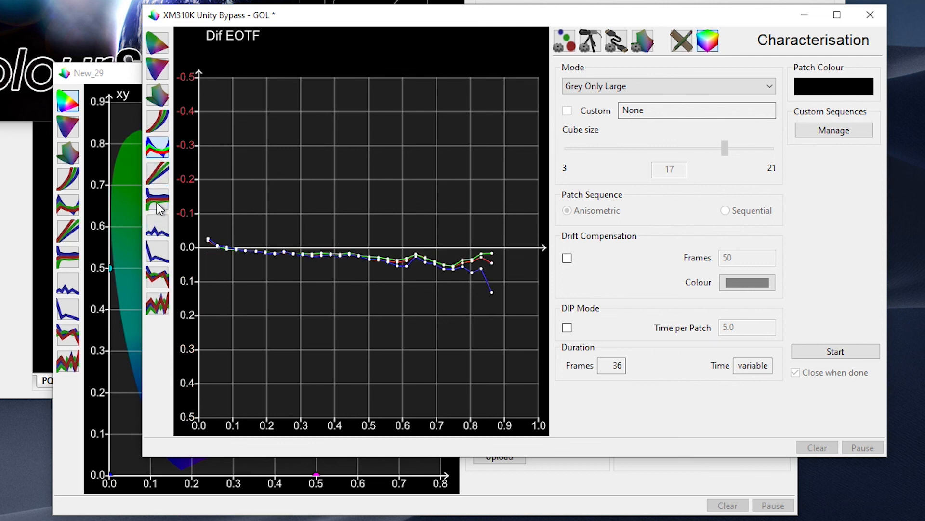
{"action": "left_click", "coordinate": [161, 229]}
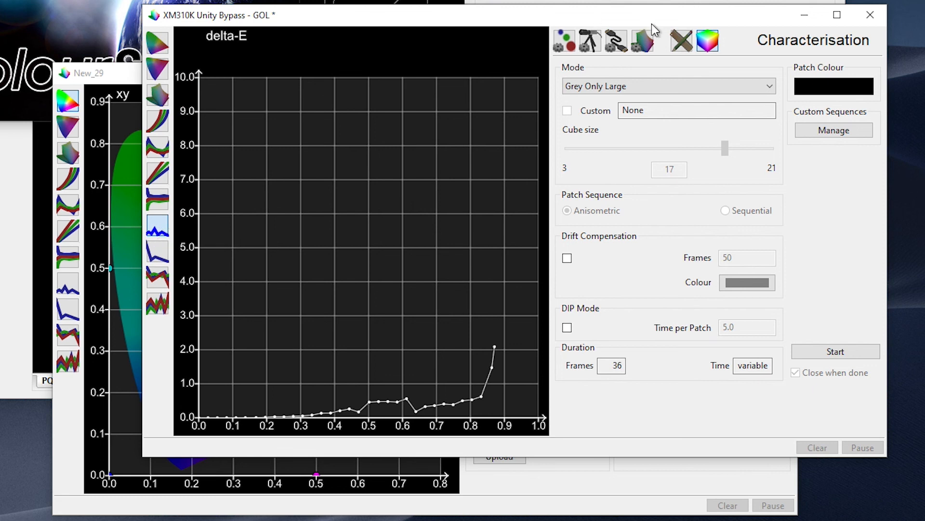
Change the delta-E formula used for the graphs and return to the xy chromaticity graph.
{"action": "left_click", "coordinate": [646, 43]}
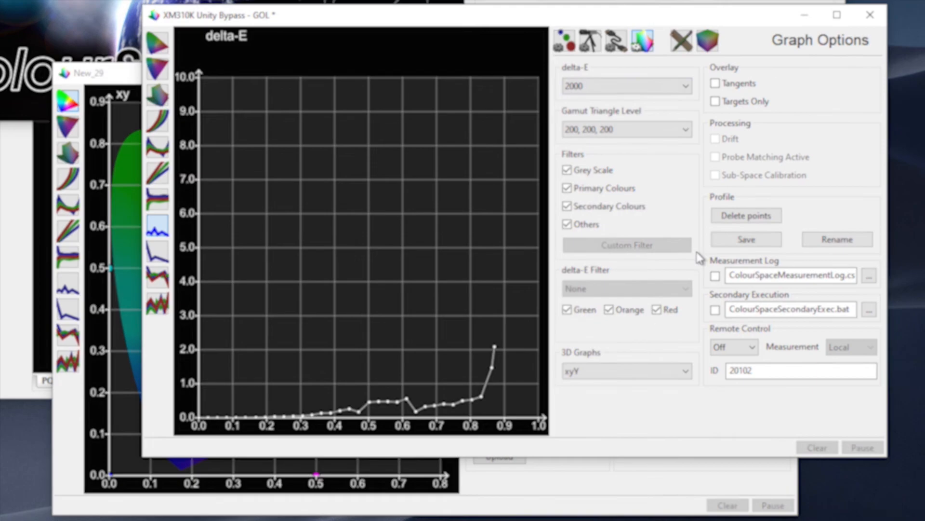
{"action": "left_click", "coordinate": [618, 87]}
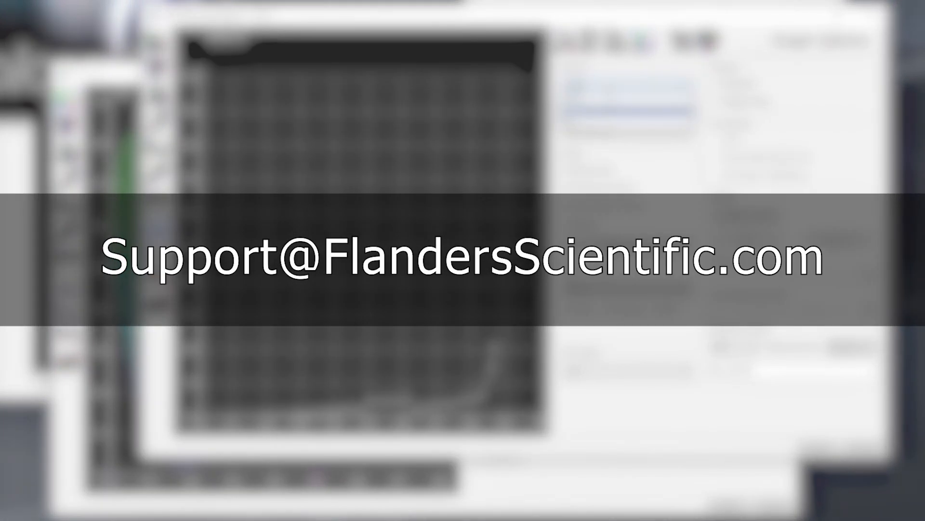
{"action": "left_click", "coordinate": [581, 124]}
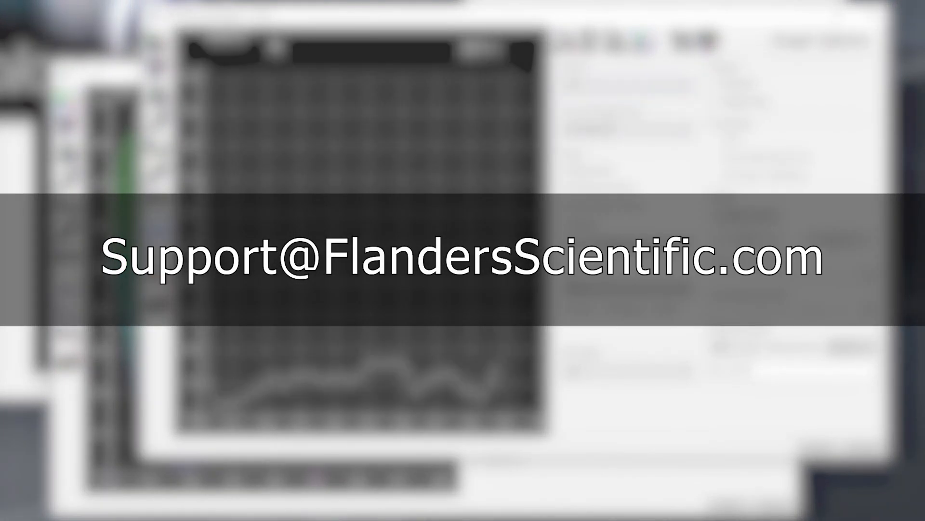
{"action": "left_click", "coordinate": [154, 41]}
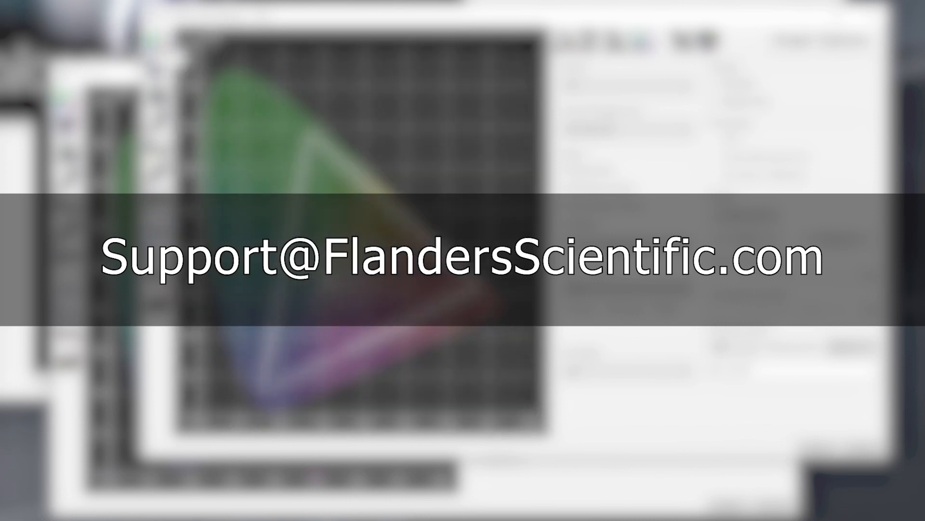